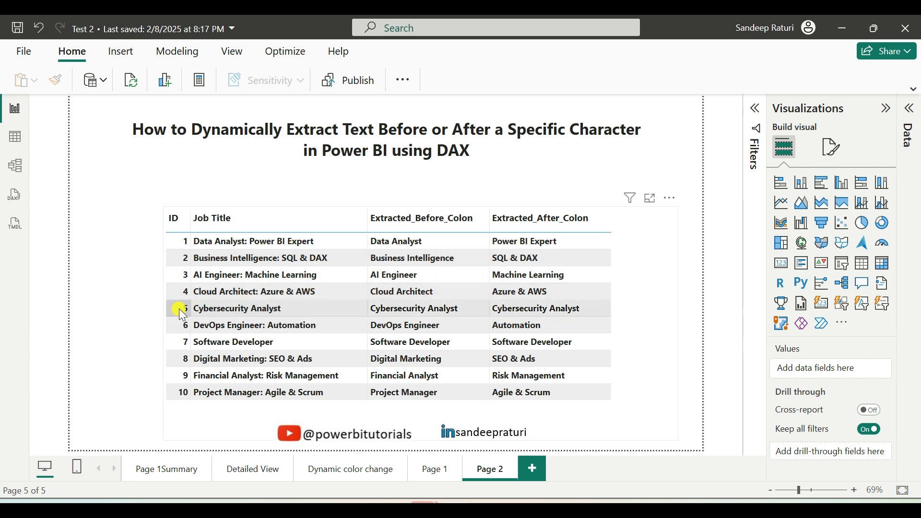
{"action": "left_click", "coordinate": [206, 308]}
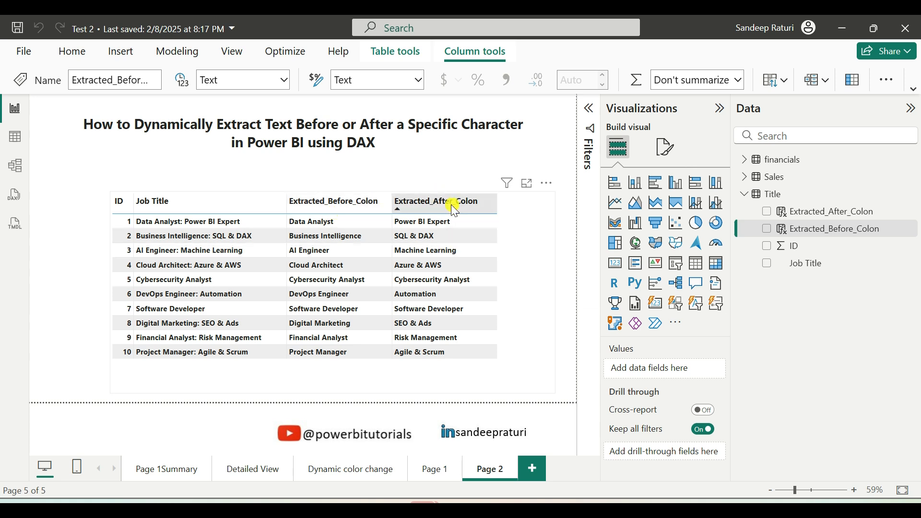
{"action": "right_click", "coordinate": [773, 200]}
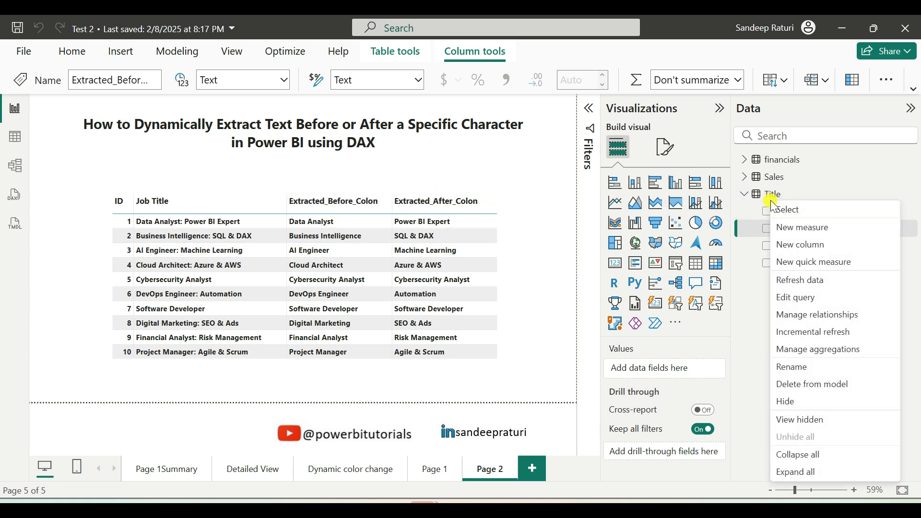
{"action": "left_click", "coordinate": [806, 245]}
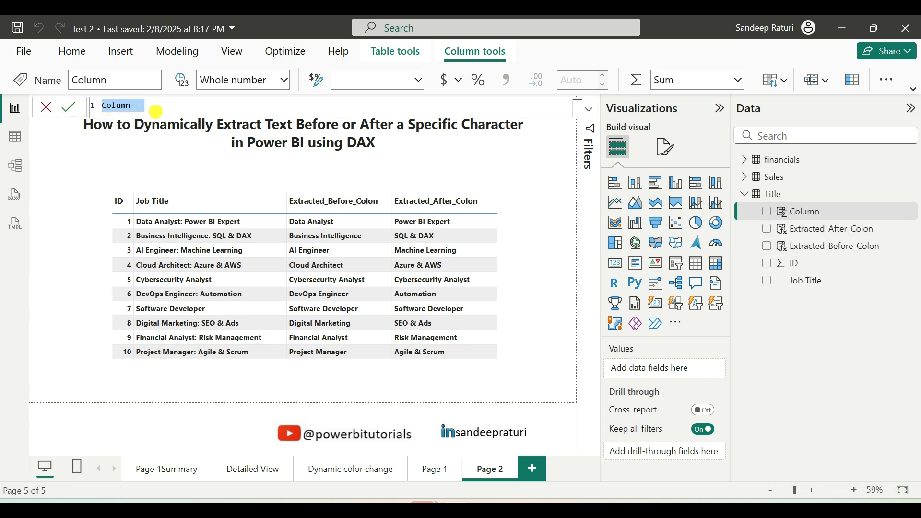
{"action": "left_click", "coordinate": [166, 108]}
{"action": "left_click_drag", "start_coordinate": [172, 107], "coordinate": [101, 107]}
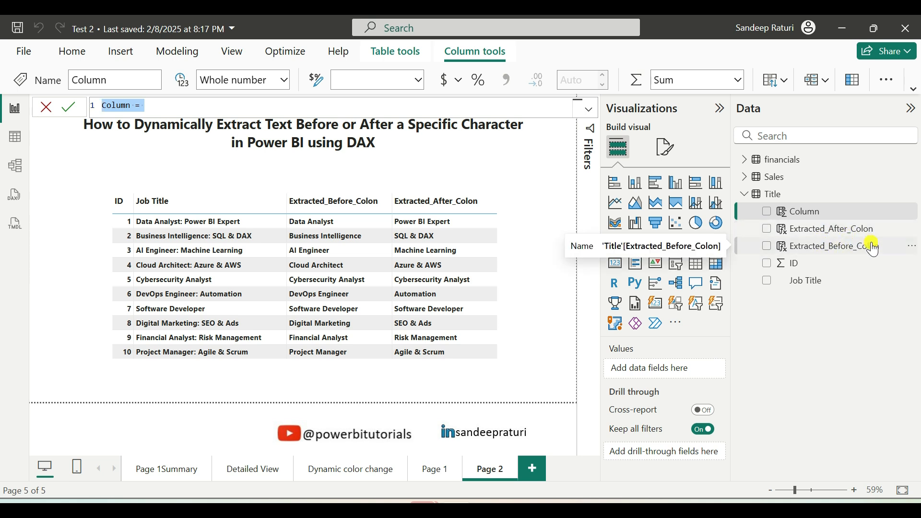
{"action": "left_click", "coordinate": [46, 107]}
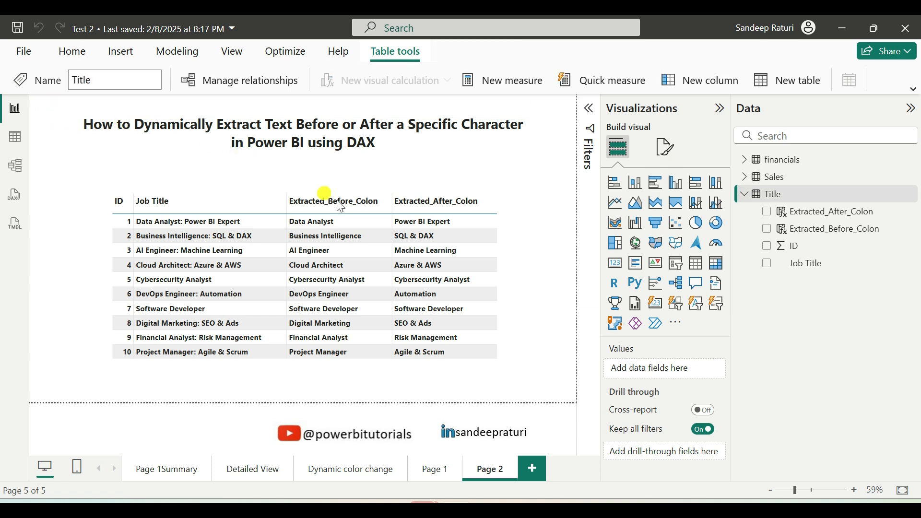
Open the Extracted_Before_Colon column's formula and examine the ColonPosition variable and each argument of its FIND function
{"action": "left_click", "coordinate": [810, 235]}
{"action": "left_click_drag", "start_coordinate": [127, 210], "coordinate": [95, 108]}
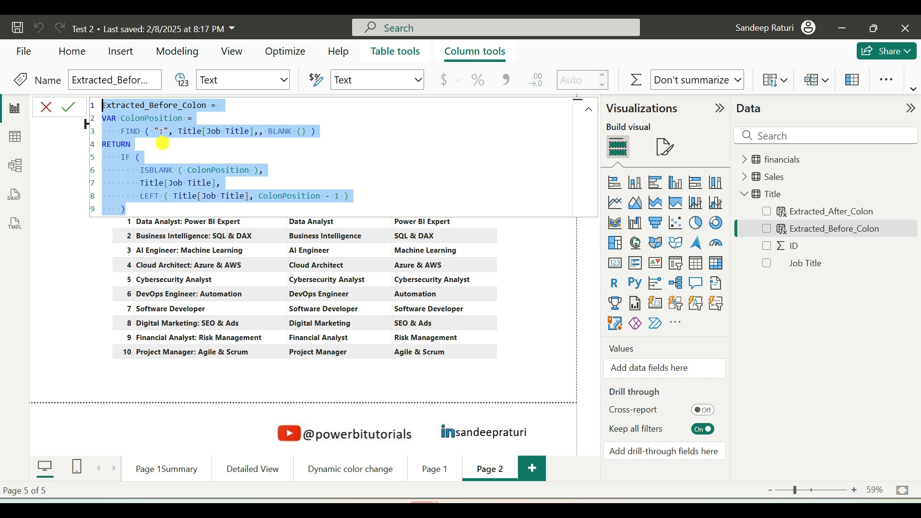
{"action": "left_click", "coordinate": [176, 118]}
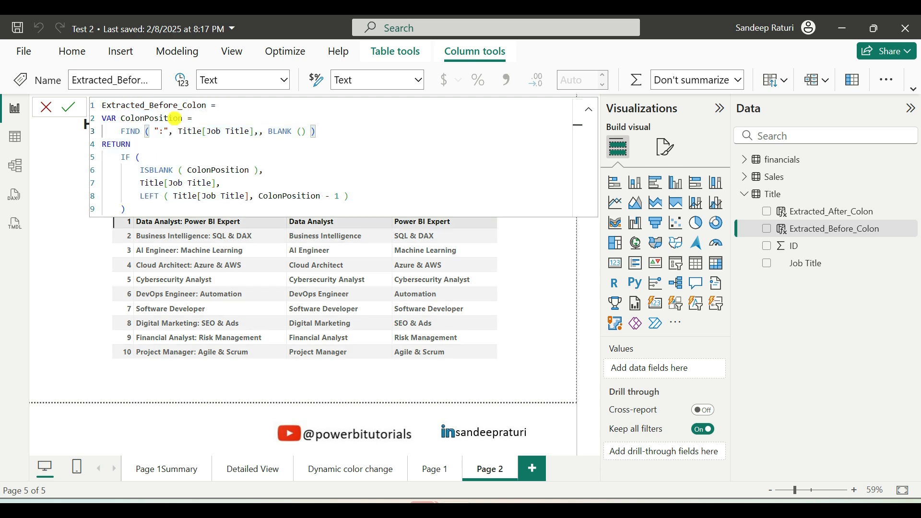
{"action": "double_click", "coordinate": [175, 118]}
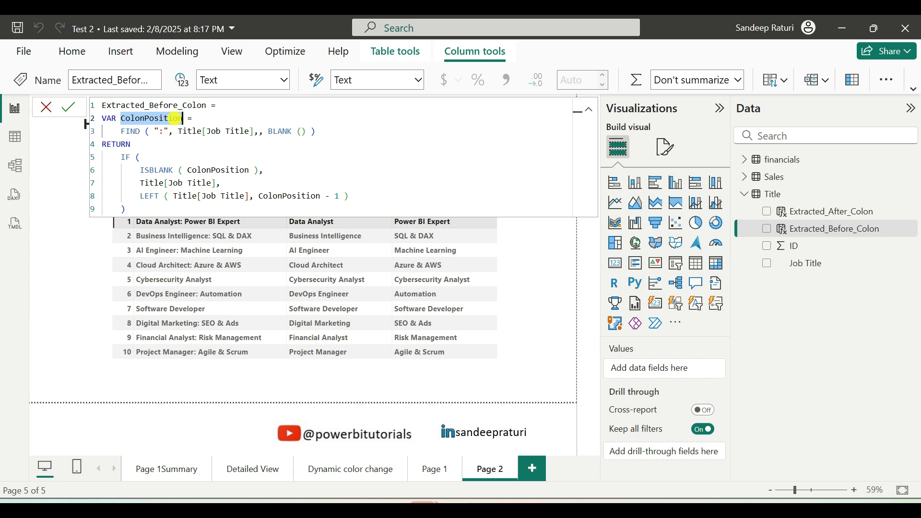
{"action": "left_click_drag", "start_coordinate": [120, 131], "coordinate": [328, 134]}
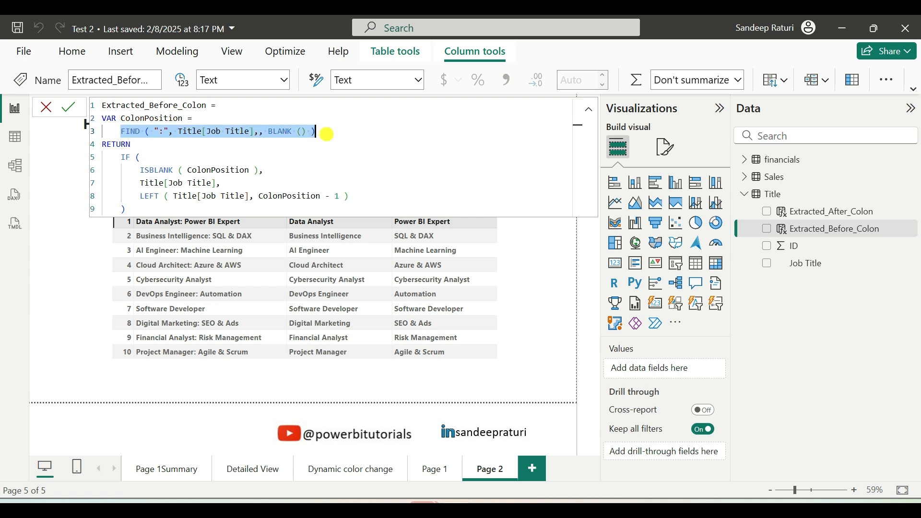
{"action": "left_click", "coordinate": [327, 135]}
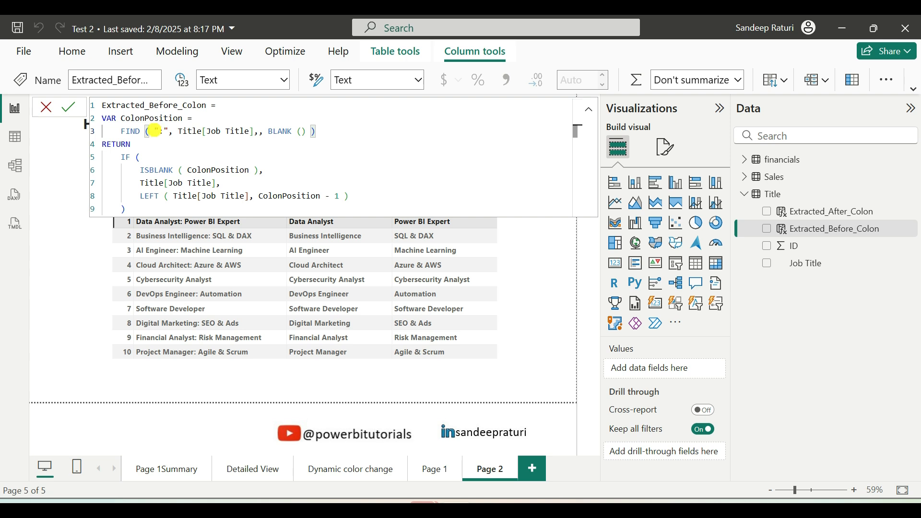
{"action": "left_click", "coordinate": [169, 131]}
{"action": "key", "text": "shift+Left"}
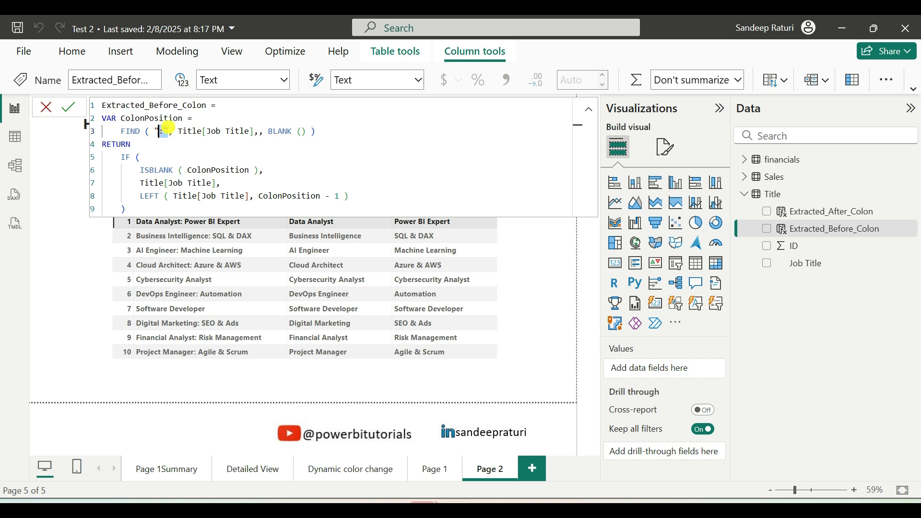
{"action": "left_click_drag", "start_coordinate": [178, 131], "coordinate": [254, 131]}
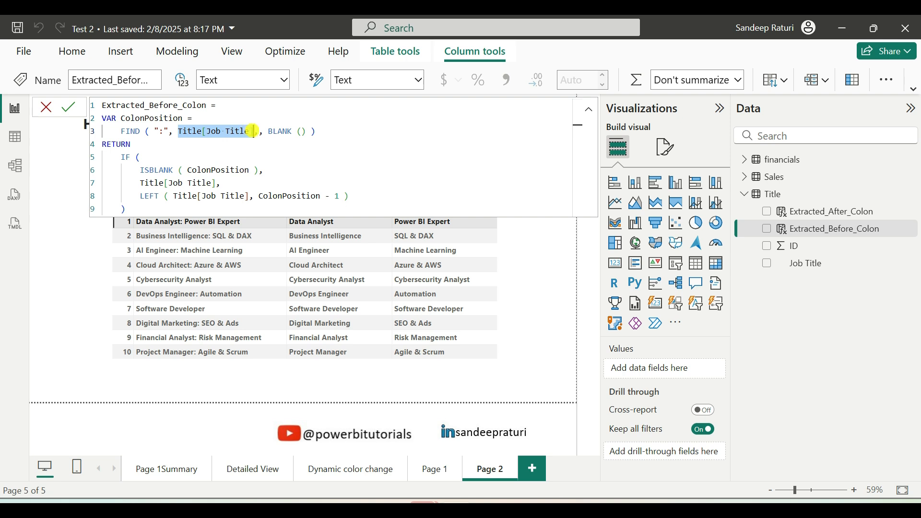
{"action": "left_click", "coordinate": [258, 132]}
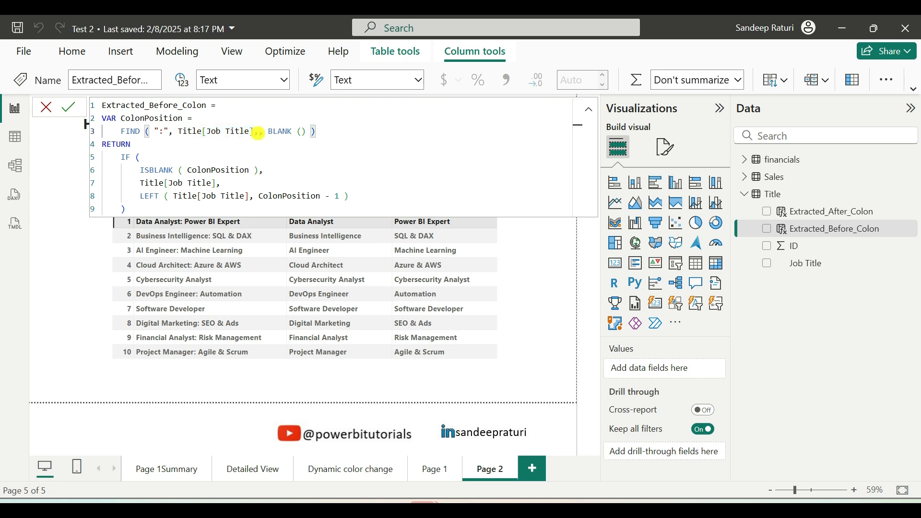
{"action": "type", "text": ","}
{"action": "left_click_drag", "start_coordinate": [268, 132], "coordinate": [311, 131]}
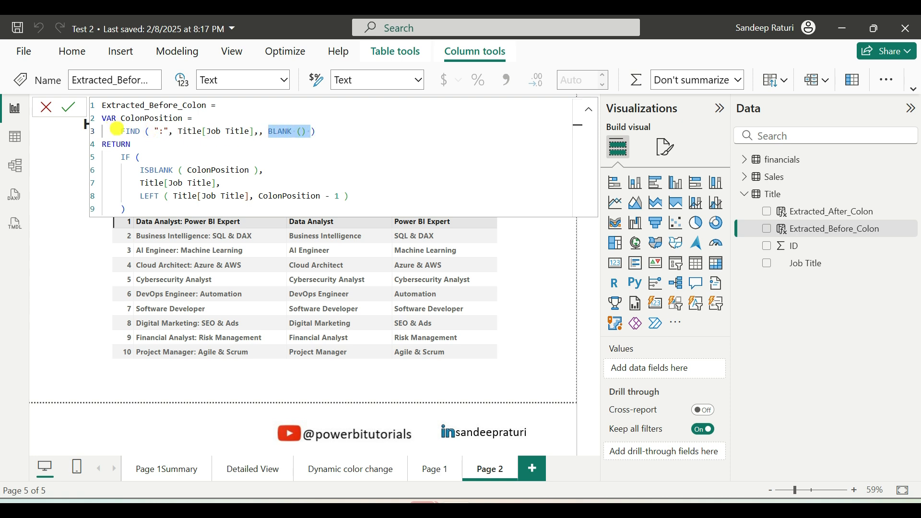
Add the comment "---Data Analyst: 13" after the FIND expression in the Extracted_Before_Colon formula
{"action": "left_click_drag", "start_coordinate": [120, 131], "coordinate": [332, 134]}
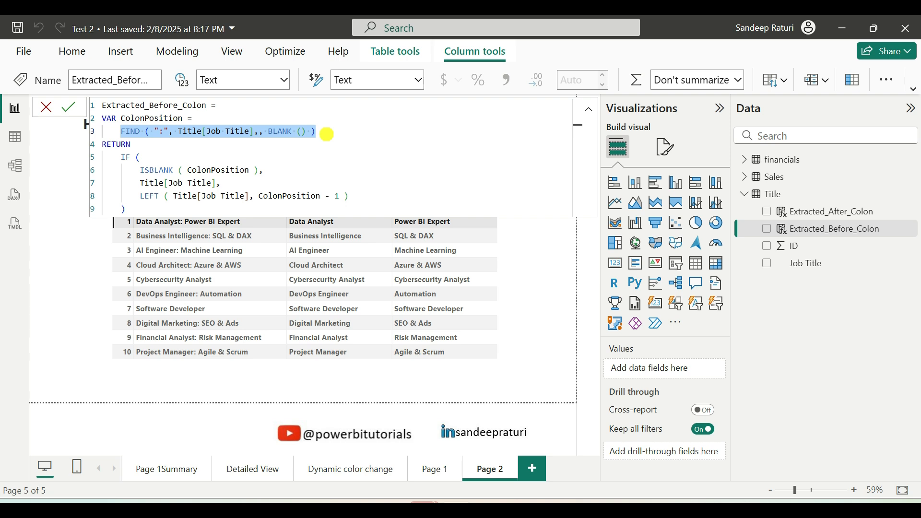
{"action": "left_click", "coordinate": [332, 134]}
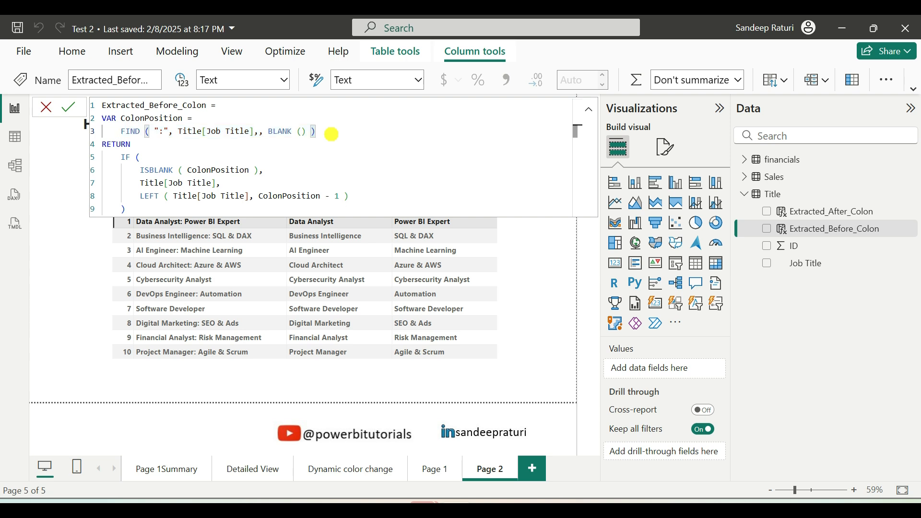
{"action": "type", "text": "---Data Analyst: 13"}
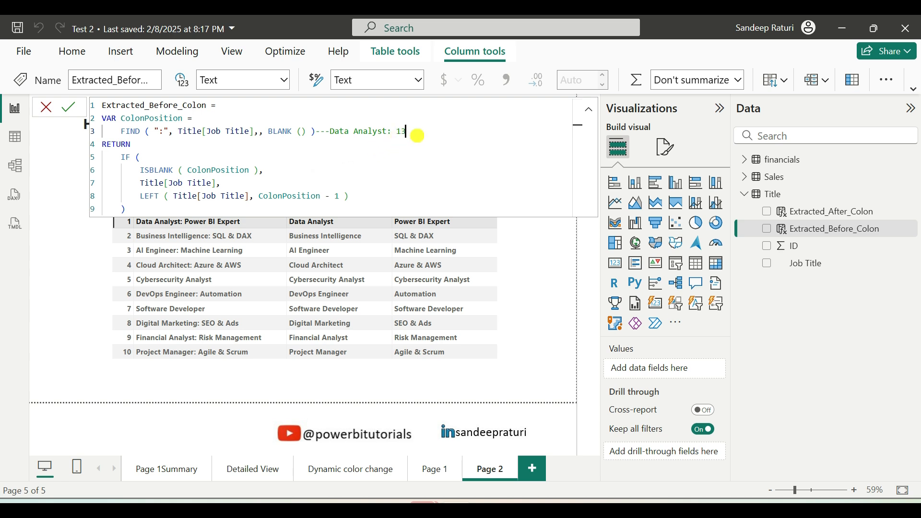
{"action": "left_click_drag", "start_coordinate": [330, 135], "coordinate": [398, 131]}
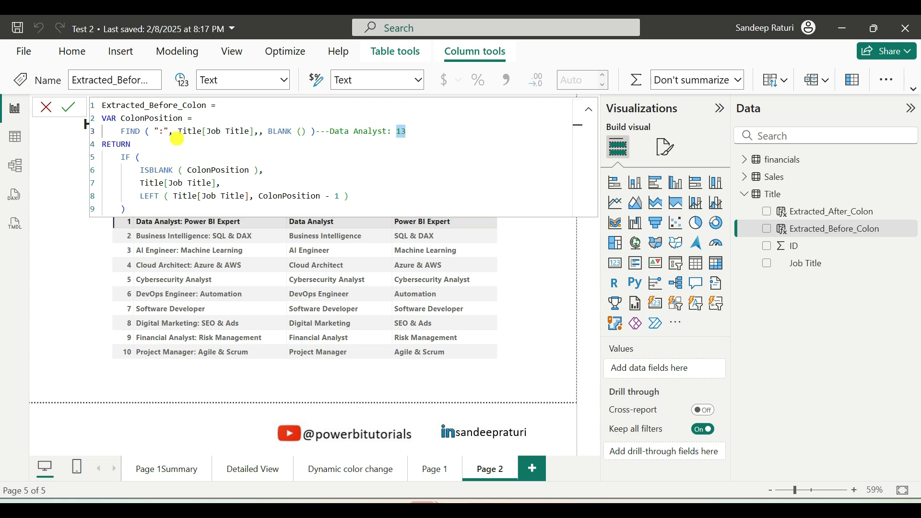
{"action": "left_click", "coordinate": [177, 139]}
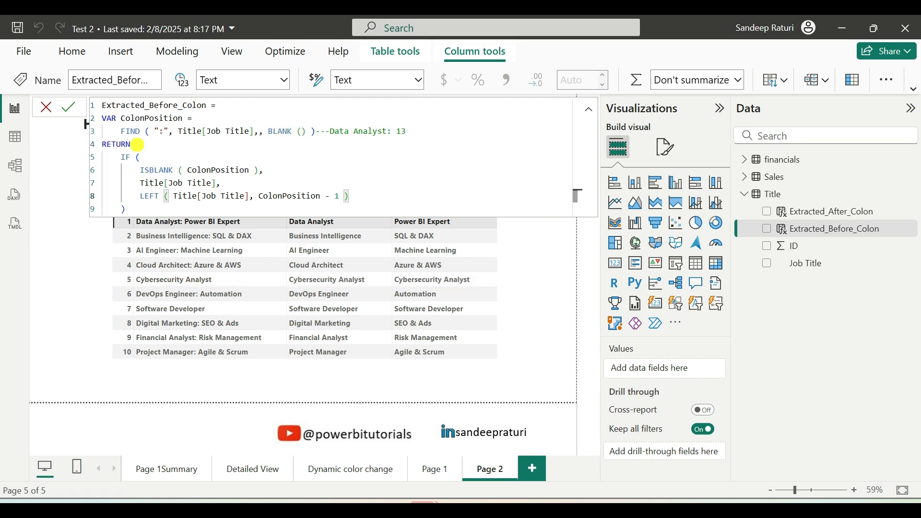
Examine the RETURN part of the Extracted_Before_Colon formula, including the IF with ISBLANK and the LEFT function using ColonPosition - 1
{"action": "left_click_drag", "start_coordinate": [134, 145], "coordinate": [173, 211]}
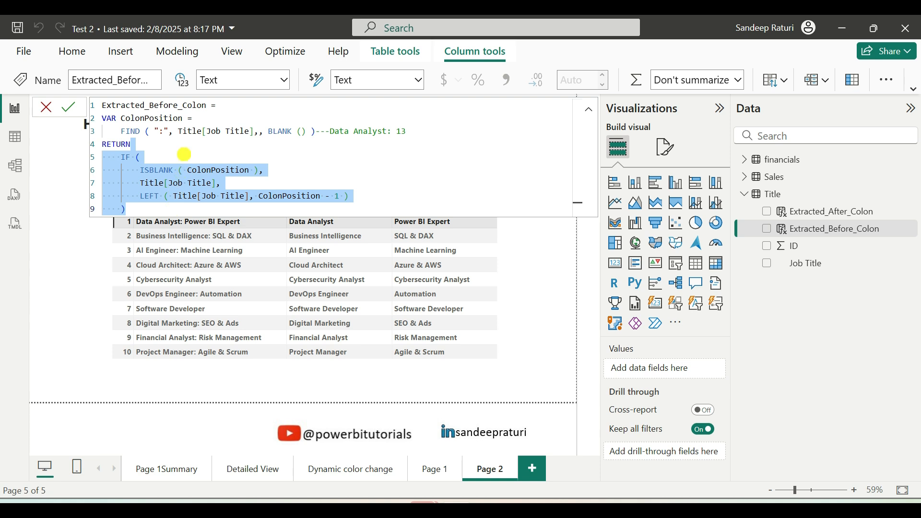
{"action": "left_click", "coordinate": [184, 154]}
{"action": "left_click_drag", "start_coordinate": [140, 166], "coordinate": [367, 196]}
{"action": "left_click", "coordinate": [367, 195]}
{"action": "left_click_drag", "start_coordinate": [140, 170], "coordinate": [258, 170]}
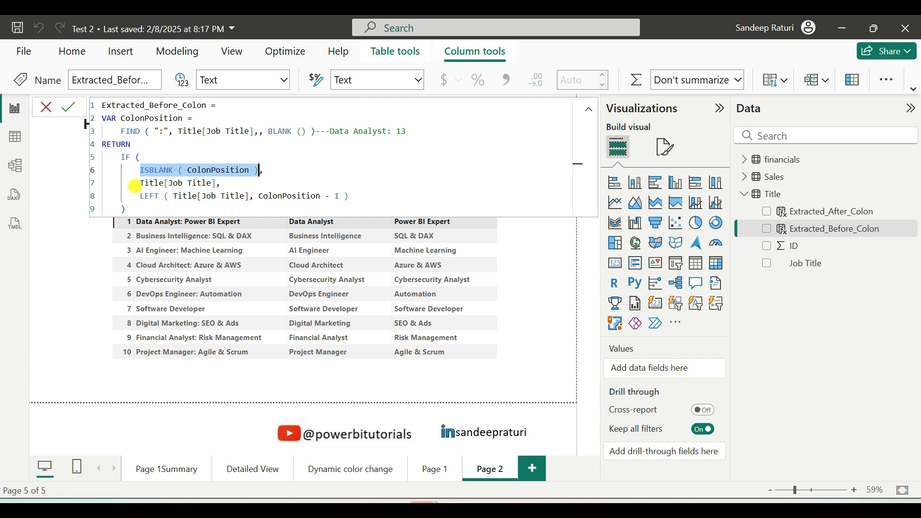
{"action": "left_click_drag", "start_coordinate": [139, 183], "coordinate": [350, 197]}
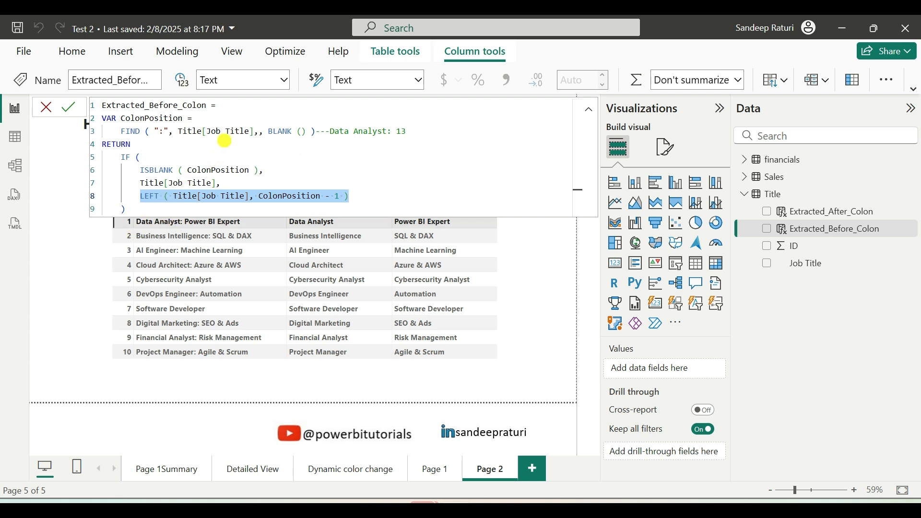
{"action": "left_click", "coordinate": [224, 132]}
{"action": "double_click", "coordinate": [202, 171]}
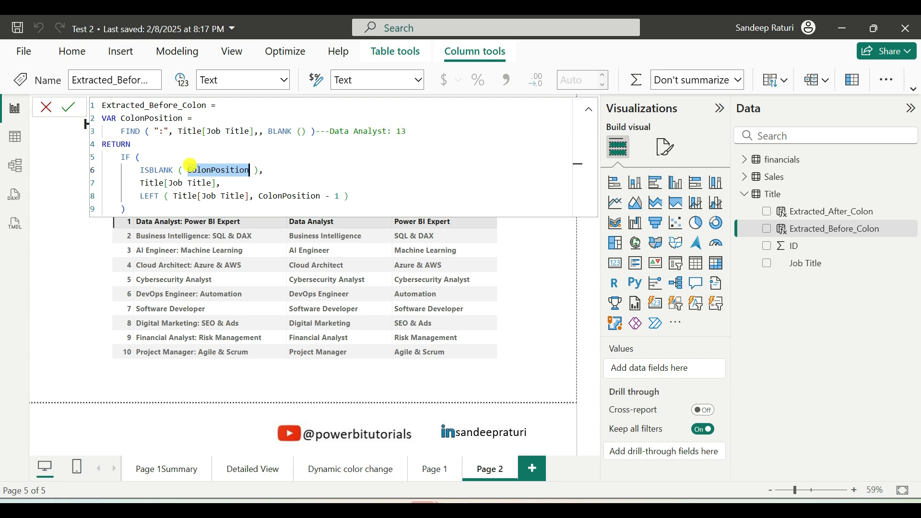
{"action": "left_click_drag", "start_coordinate": [136, 196], "coordinate": [351, 198]}
{"action": "left_click", "coordinate": [287, 196]}
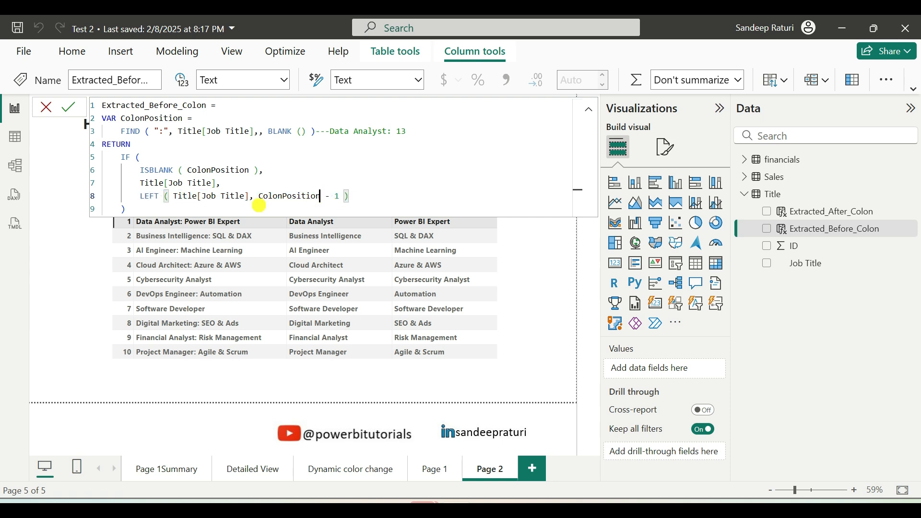
{"action": "left_click_drag", "start_coordinate": [169, 197], "coordinate": [340, 196]}
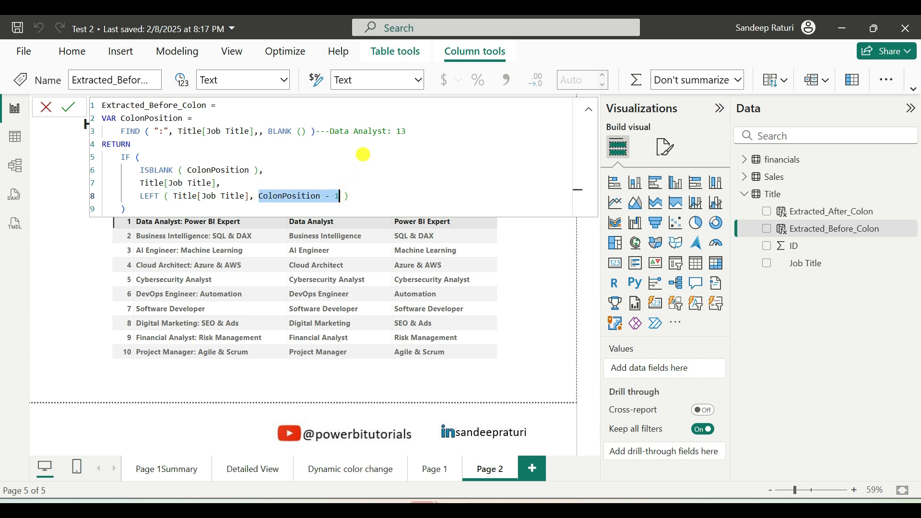
{"action": "left_click", "coordinate": [298, 196]}
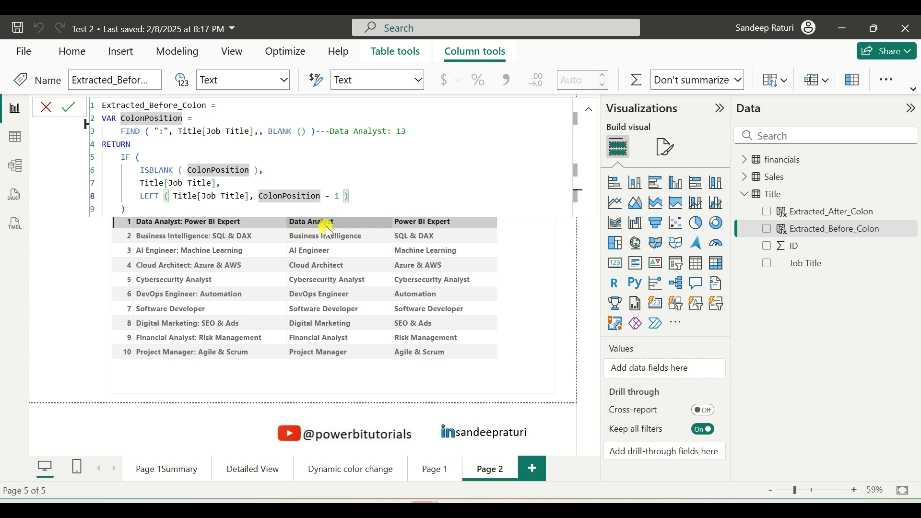
{"action": "left_click_drag", "start_coordinate": [148, 211], "coordinate": [101, 106]}
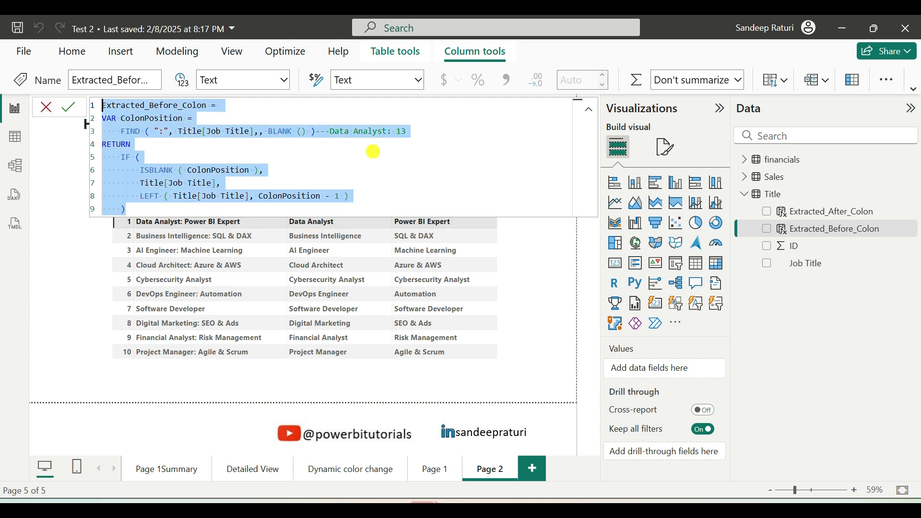
{"action": "left_click", "coordinate": [418, 162]}
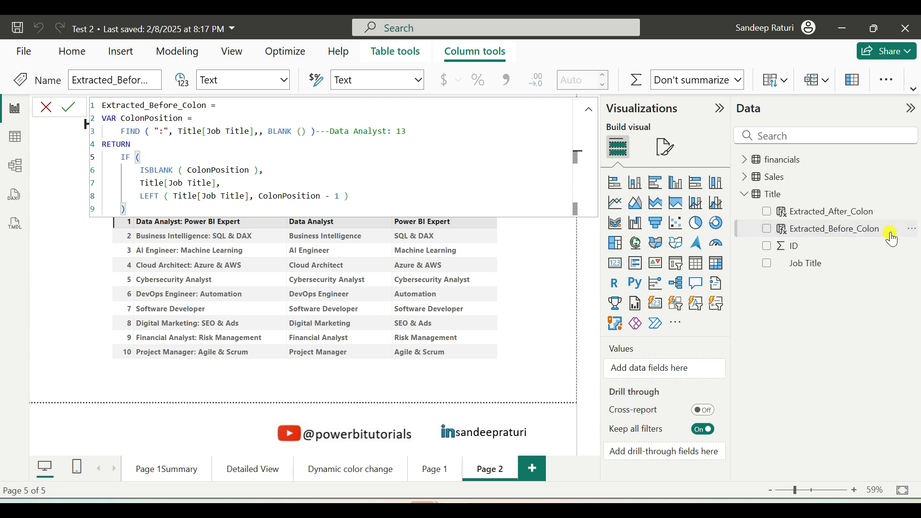
Open the Extracted_After_Colon column's formula and examine its overall structure, the ColonPosition variable and the ISBLANK check
{"action": "left_click", "coordinate": [818, 212]}
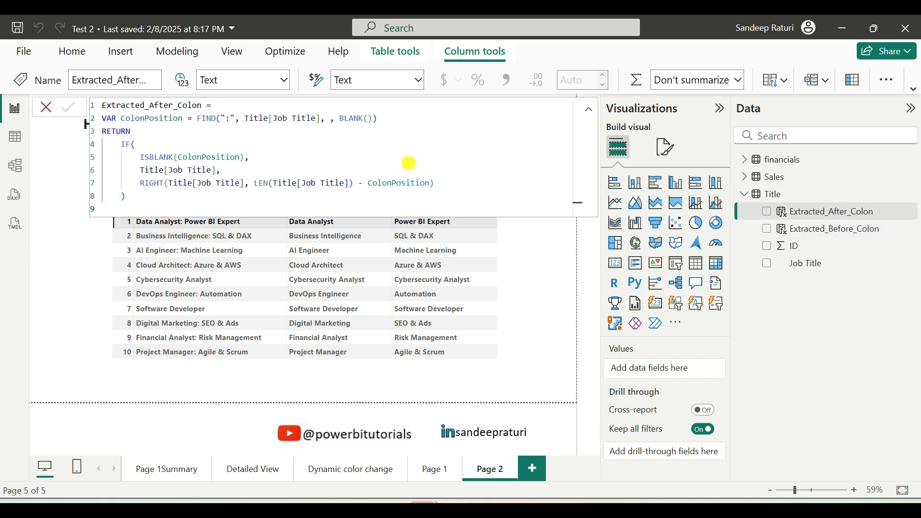
{"action": "mouse_move", "coordinate": [102, 118]}
{"action": "left_mouse_down"}
{"action": "mouse_move", "coordinate": [159, 194]}
{"action": "mouse_move", "coordinate": [87, 124]}
{"action": "mouse_move", "coordinate": [92, 101]}
{"action": "mouse_move", "coordinate": [108, 106]}
{"action": "left_mouse_up"}
{"action": "left_click", "coordinate": [156, 198]}
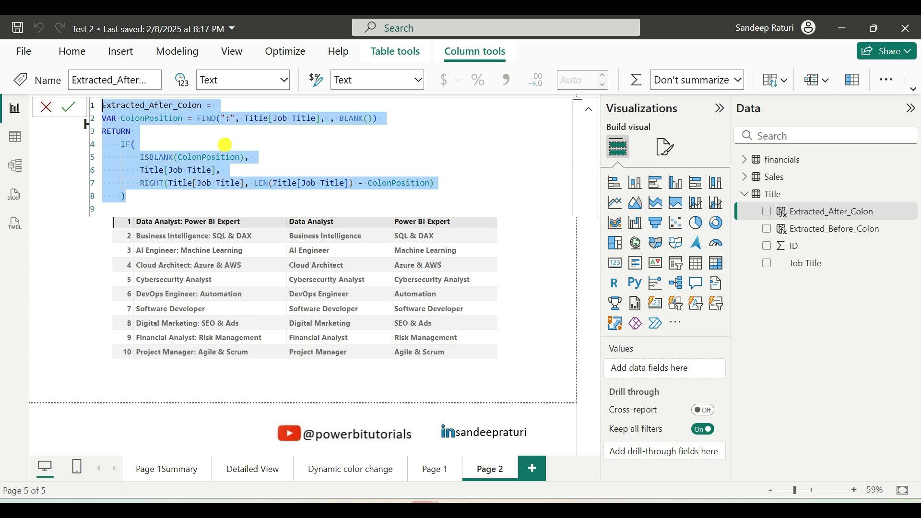
{"action": "left_click", "coordinate": [226, 144]}
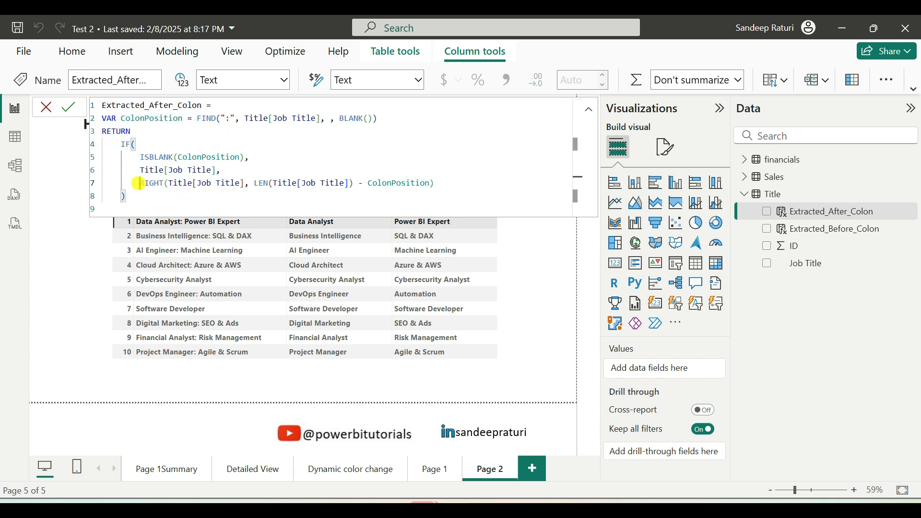
{"action": "left_click_drag", "start_coordinate": [139, 183], "coordinate": [442, 181]}
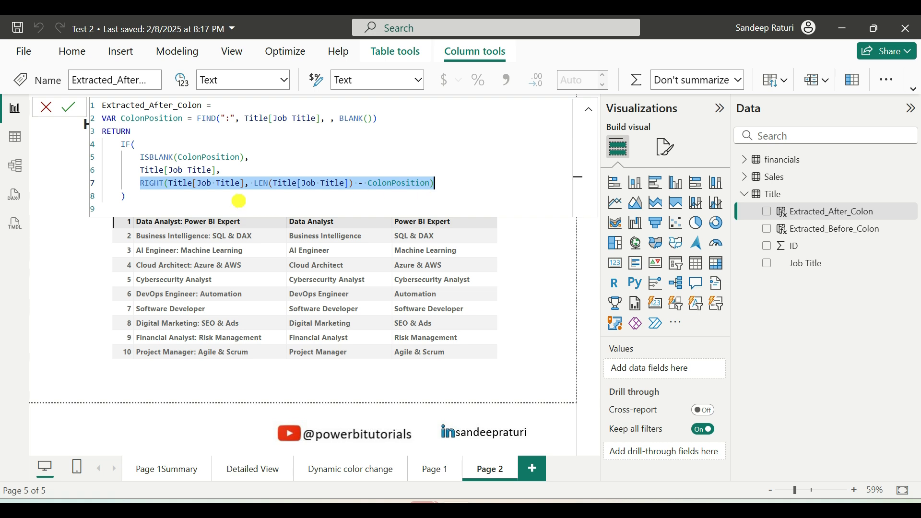
{"action": "left_click", "coordinate": [239, 201]}
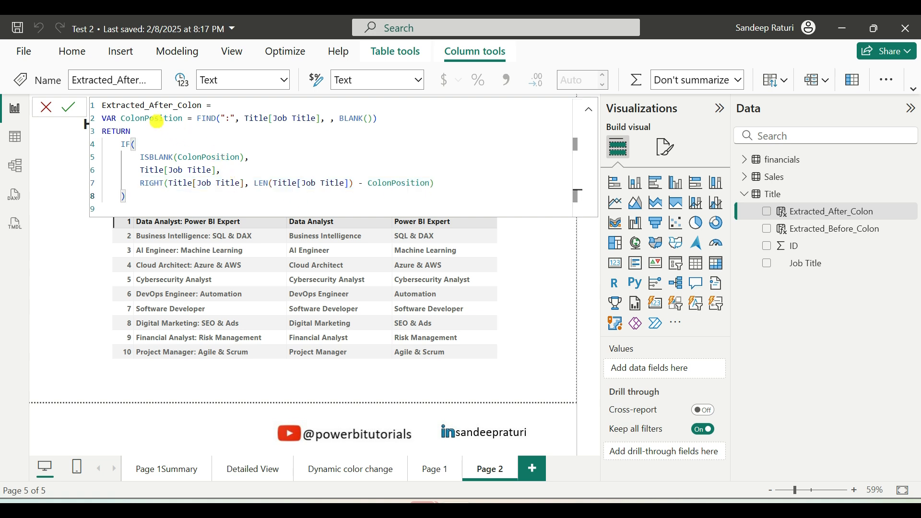
{"action": "double_click", "coordinate": [157, 120]}
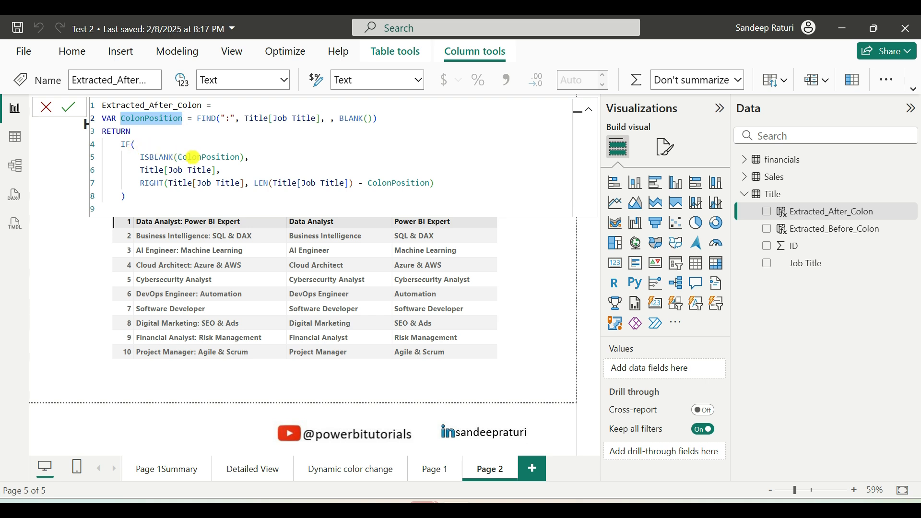
{"action": "double_click", "coordinate": [194, 157]}
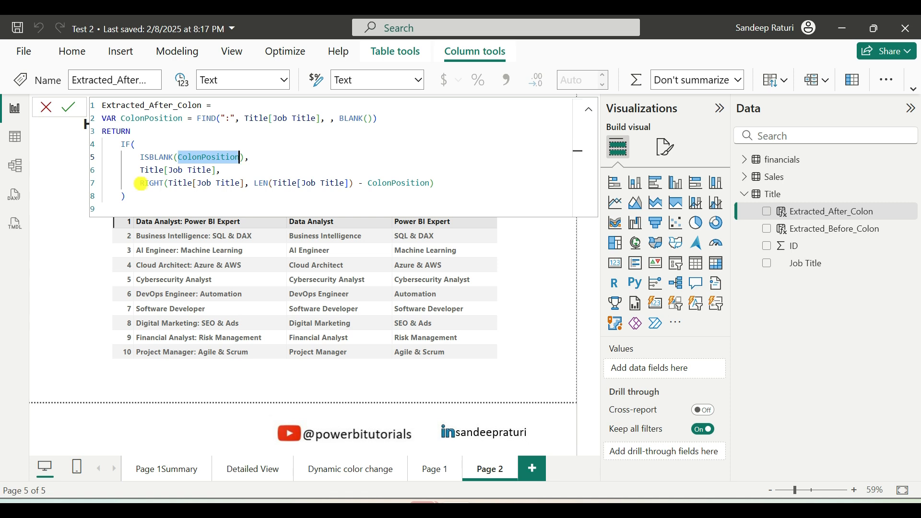
Examine the RIGHT expression in the Extracted_After_Colon formula, including its LEN(Title[Job Title]) part
{"action": "double_click", "coordinate": [145, 184]}
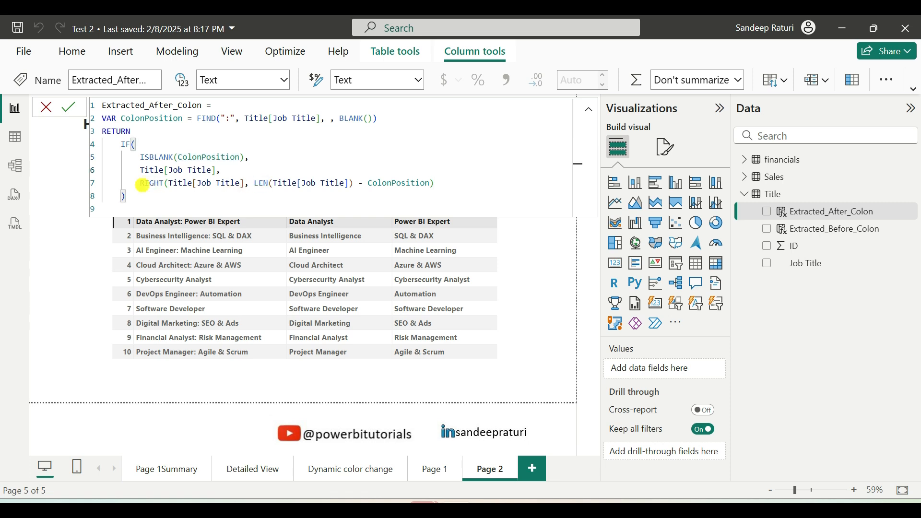
{"action": "left_click_drag", "start_coordinate": [140, 184], "coordinate": [435, 183]}
{"action": "left_click", "coordinate": [456, 183]}
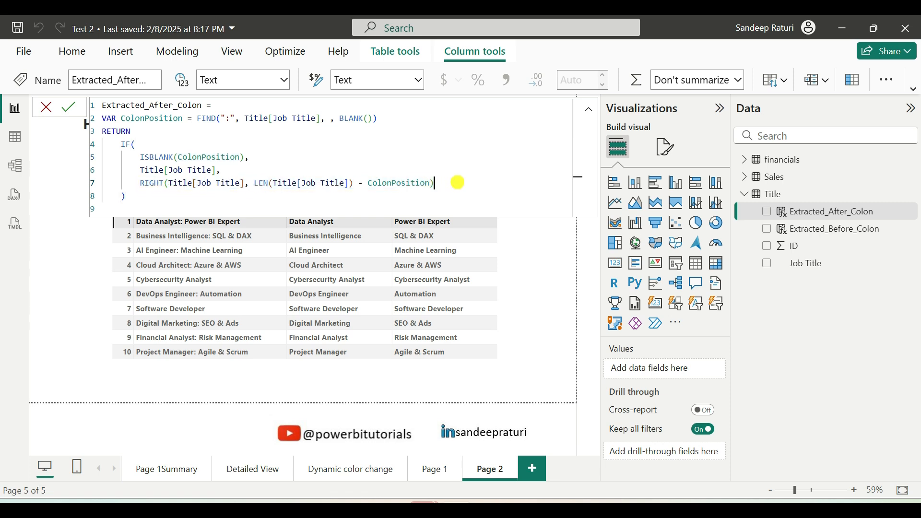
{"action": "left_click_drag", "start_coordinate": [255, 183], "coordinate": [355, 183]}
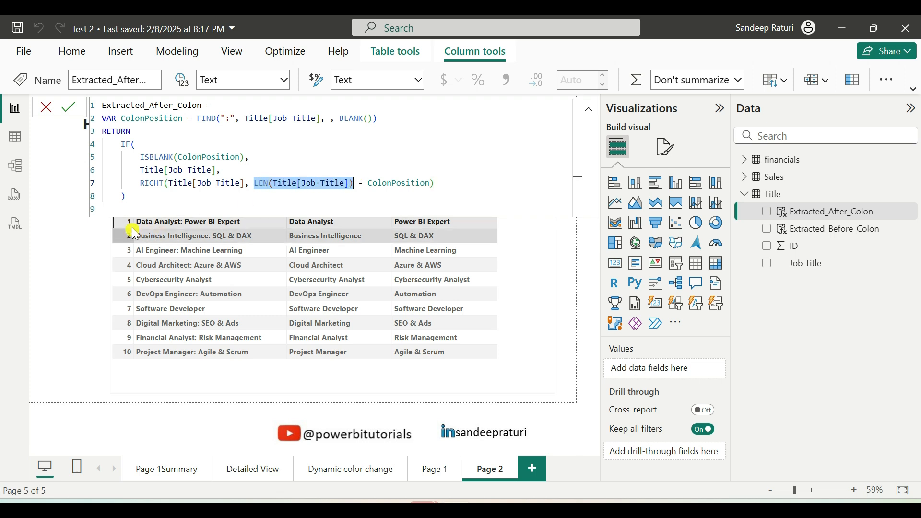
Add the comment "--29-13=16" after the RIGHT expression in the Extracted_After_Colon formula
{"action": "left_click", "coordinate": [467, 184]}
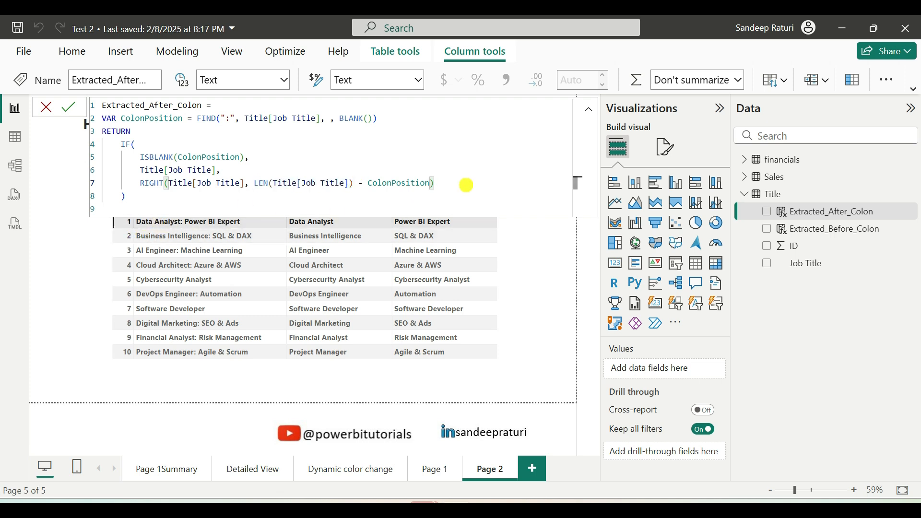
{"action": "type", "text": "--29"}
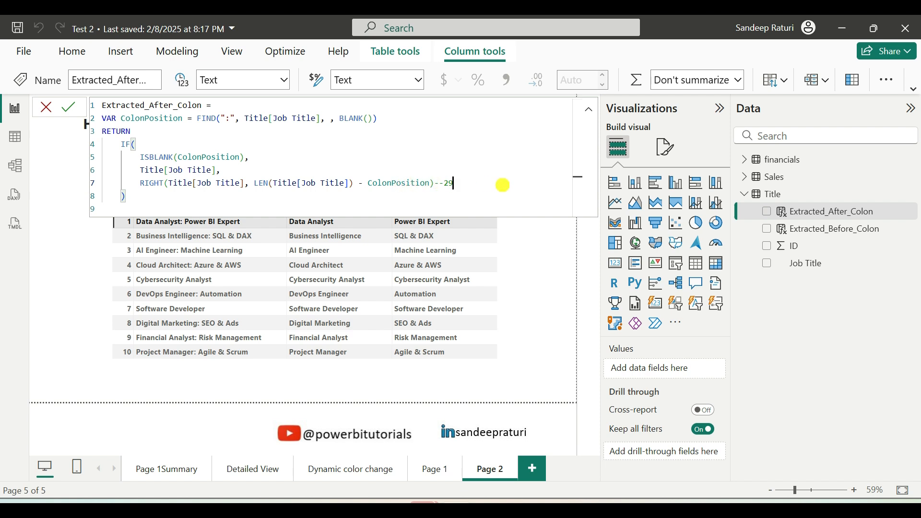
{"action": "type", "text": "-13"}
{"action": "type", "text": "=16"}
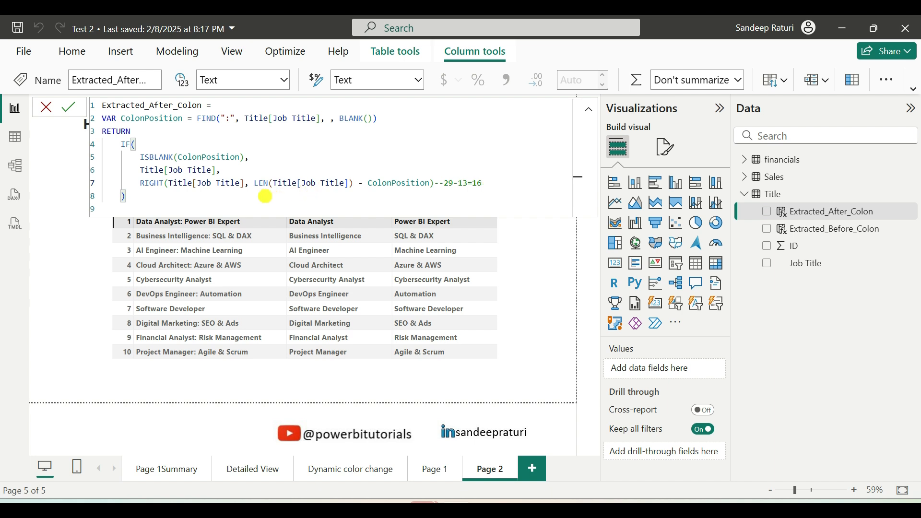